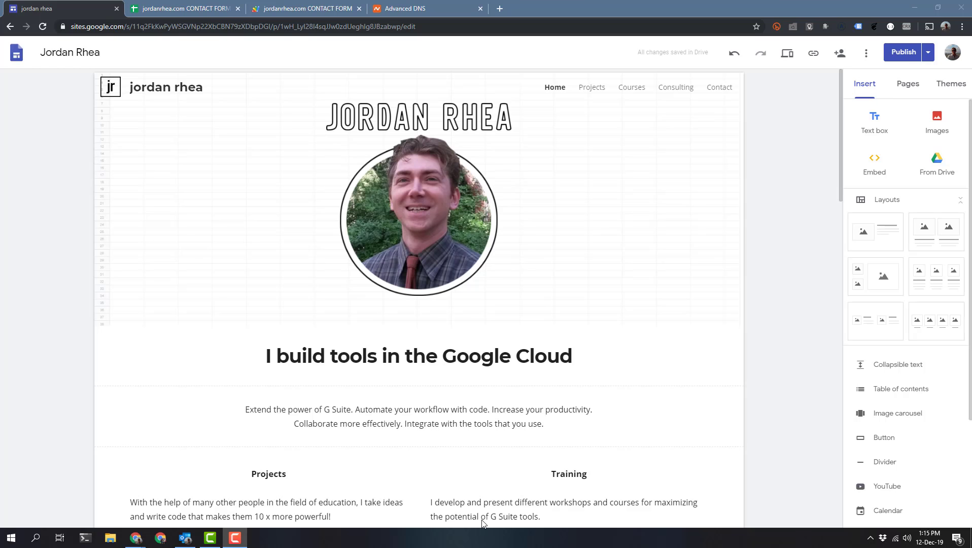
Preview the site at tablet and phone widths, then return to editing.
{"action": "left_click", "coordinate": [793, 58]}
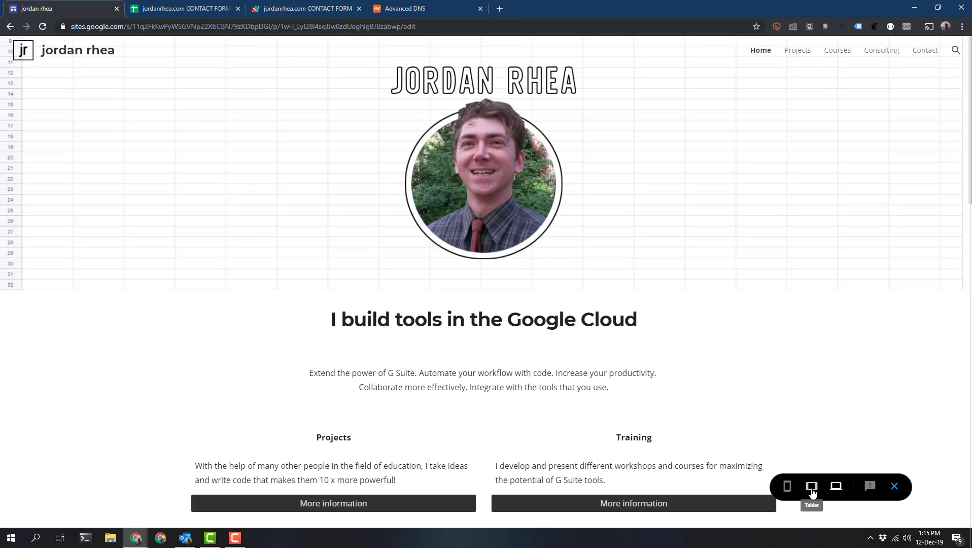
{"action": "left_click", "coordinate": [811, 487]}
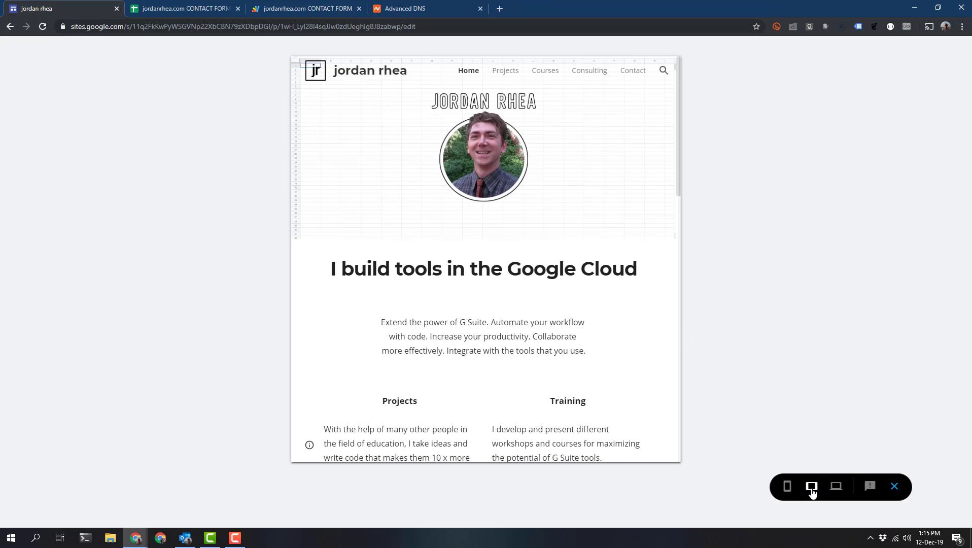
{"action": "left_click", "coordinate": [791, 489]}
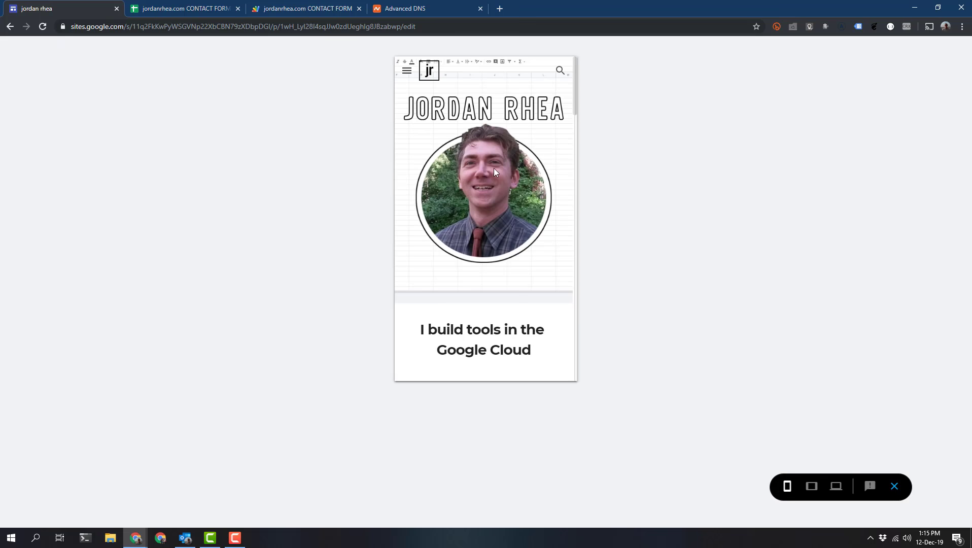
{"action": "left_click", "coordinate": [895, 486]}
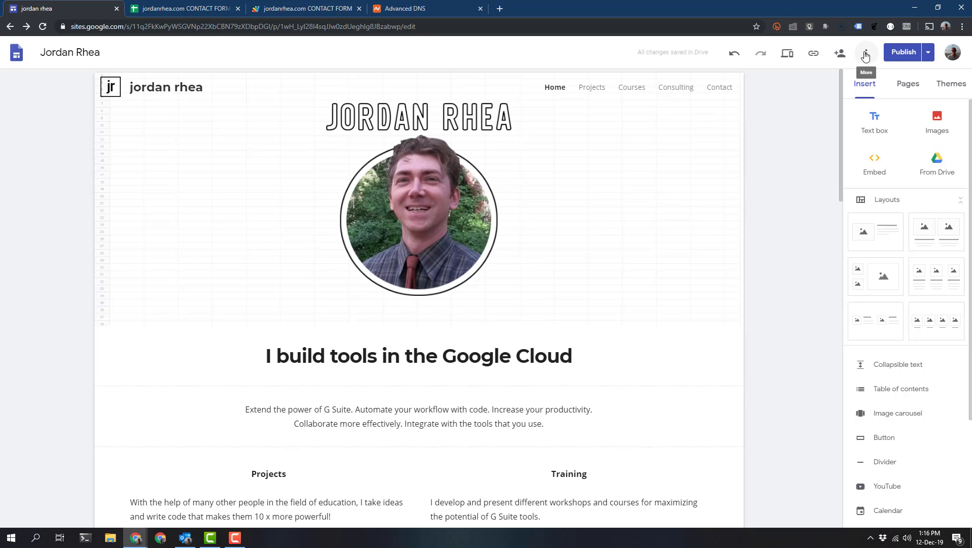
{"action": "left_click", "coordinate": [865, 54]}
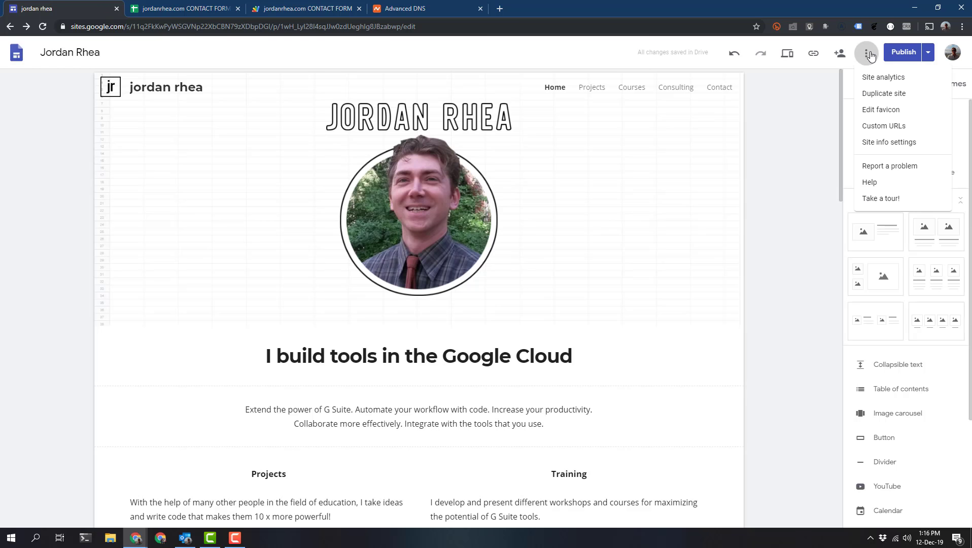
{"action": "left_click", "coordinate": [880, 130]}
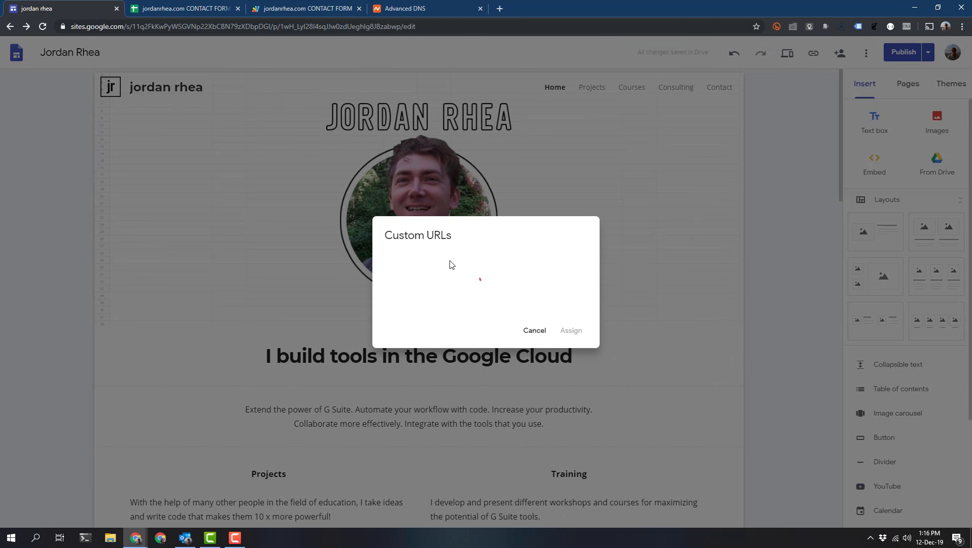
{"action": "left_click_drag", "start_coordinate": [393, 309], "coordinate": [462, 316]}
{"action": "double_click", "coordinate": [421, 308]}
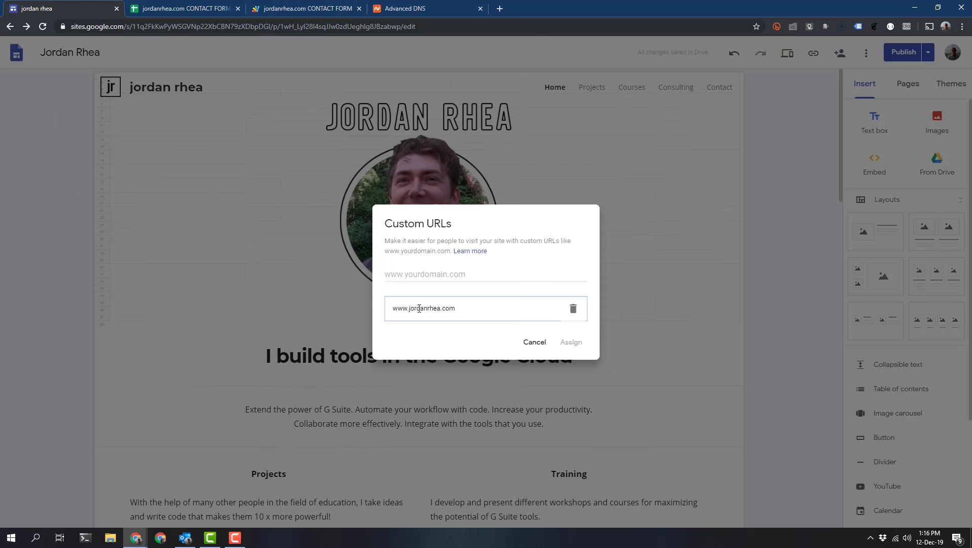
{"action": "left_click", "coordinate": [451, 306]}
{"action": "double_click", "coordinate": [451, 306]}
{"action": "key", "text": "Escape"}
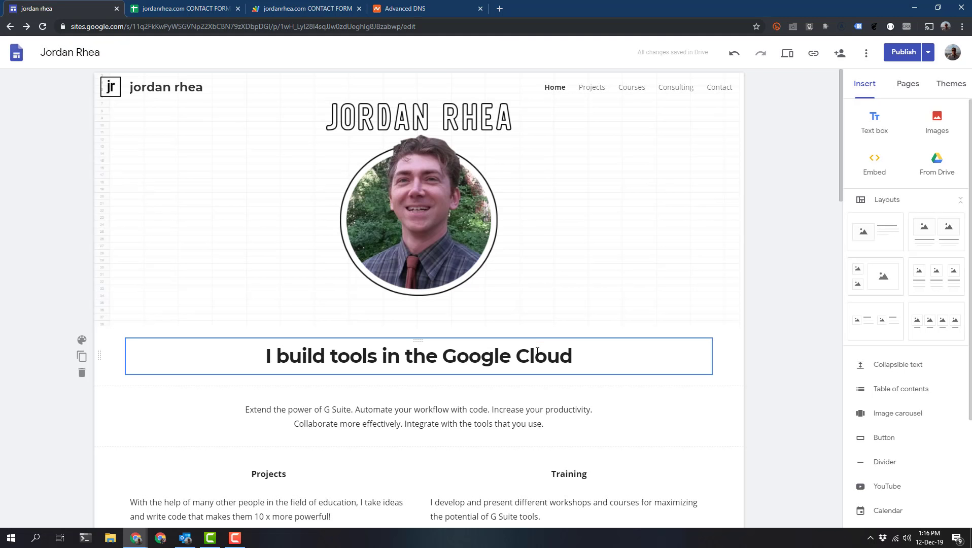
{"action": "left_click", "coordinate": [732, 290]}
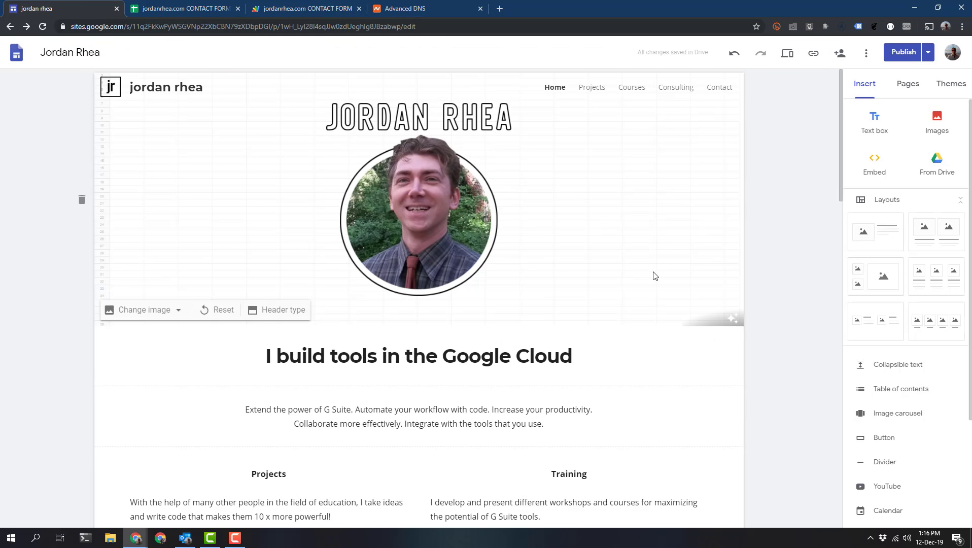
View the jordanrhea.com Advanced DNS host records enlarged to 150%.
{"action": "left_click", "coordinate": [391, 11]}
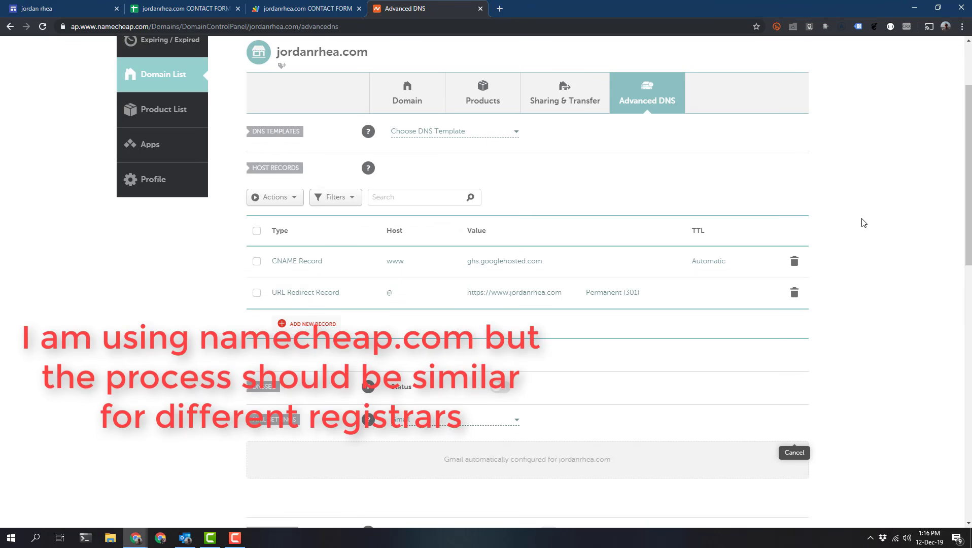
{"action": "scroll", "coordinate": [862, 223], "scroll_direction": "down", "scroll_amount": 1}
{"action": "scroll", "coordinate": [864, 223], "scroll_direction": "up", "scroll_amount": 1}
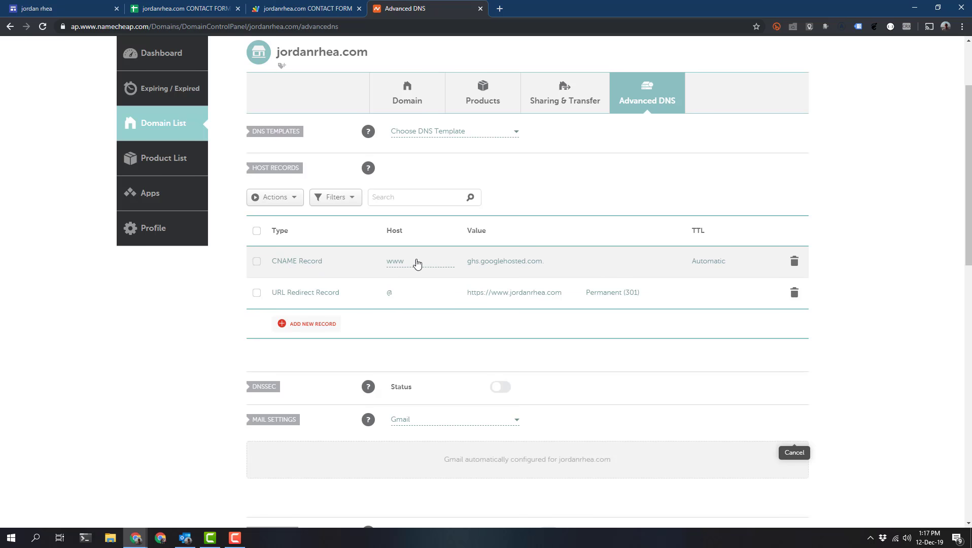
{"action": "key", "text": "ctrl+plus"}
{"action": "key", "text": "ctrl+plus"}
{"action": "key", "text": "ctrl+plus"}
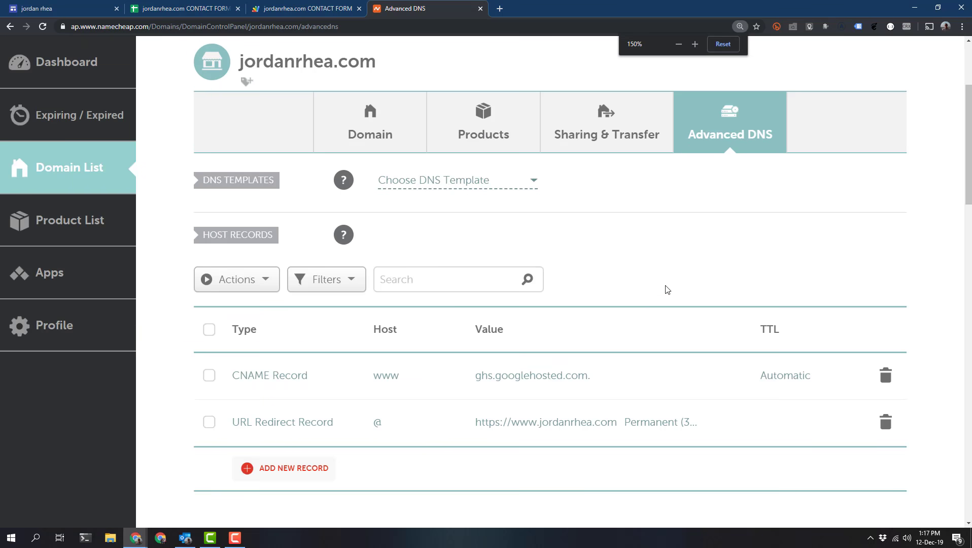
{"action": "scroll", "coordinate": [666, 288], "scroll_direction": "down", "scroll_amount": 2}
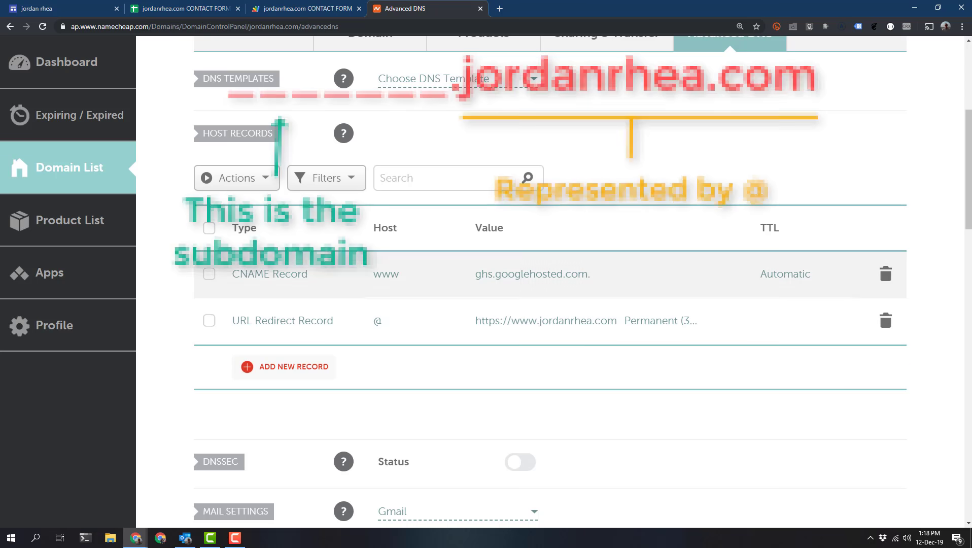
{"action": "left_click", "coordinate": [500, 8]}
{"action": "type", "text": "j"}
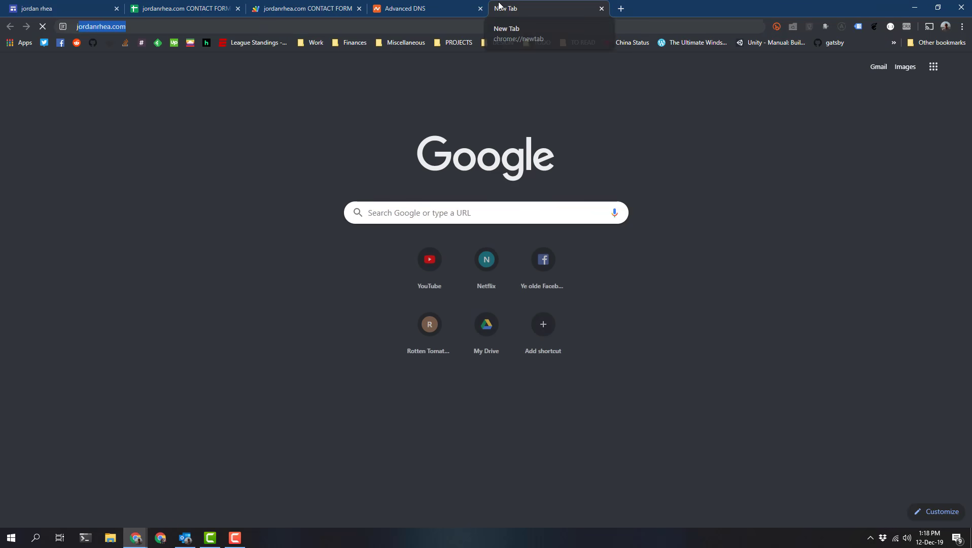
{"action": "type", "text": "ordanrhea"}
{"action": "key", "text": "Return"}
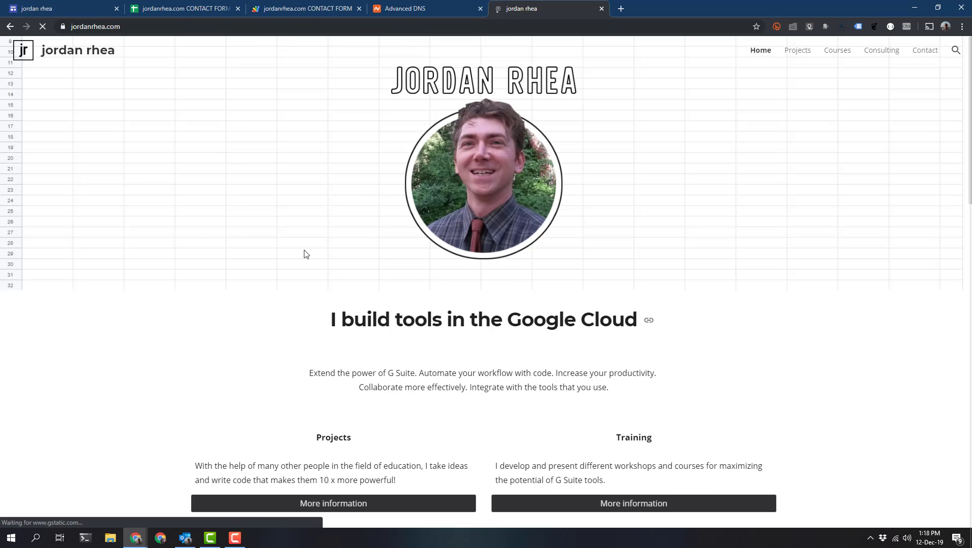
{"action": "key", "text": "ctrl+l"}
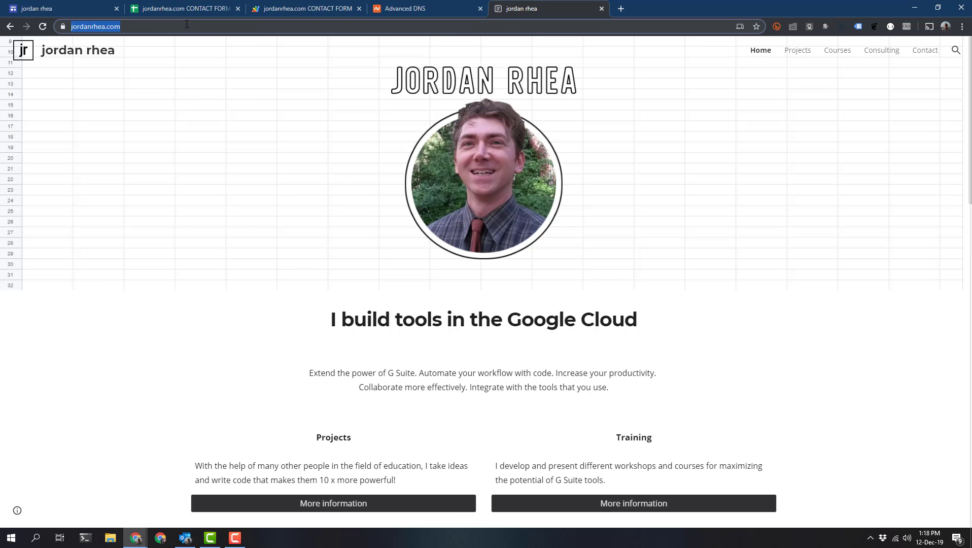
{"action": "type", "text": "www.jor"}
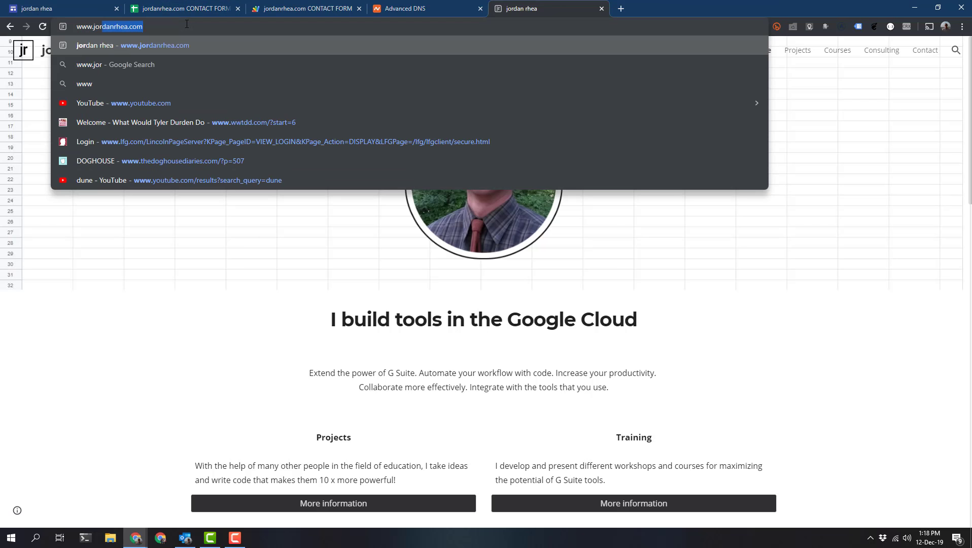
{"action": "type", "text": "danrhea"}
{"action": "key", "text": "Return"}
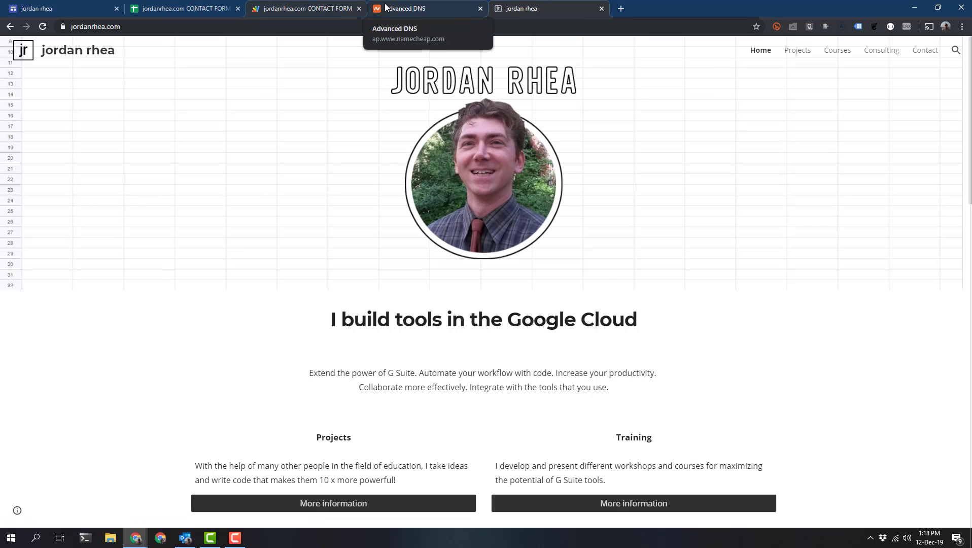
Check the live site page, then return to the Namecheap host records.
{"action": "scroll", "coordinate": [497, 284], "scroll_direction": "down", "scroll_amount": 3}
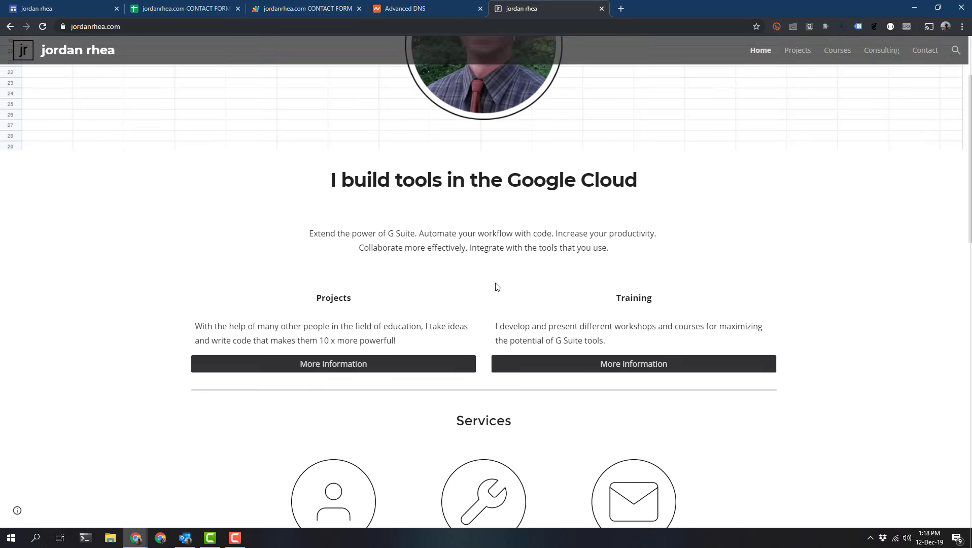
{"action": "scroll", "coordinate": [494, 284], "scroll_direction": "up", "scroll_amount": 3}
{"action": "left_click", "coordinate": [444, 7]}
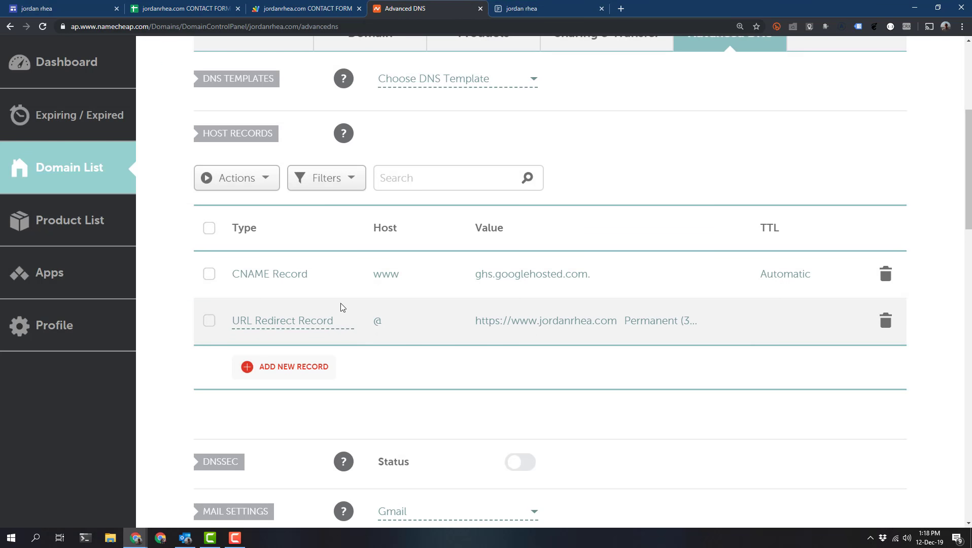
{"action": "left_click", "coordinate": [568, 7]}
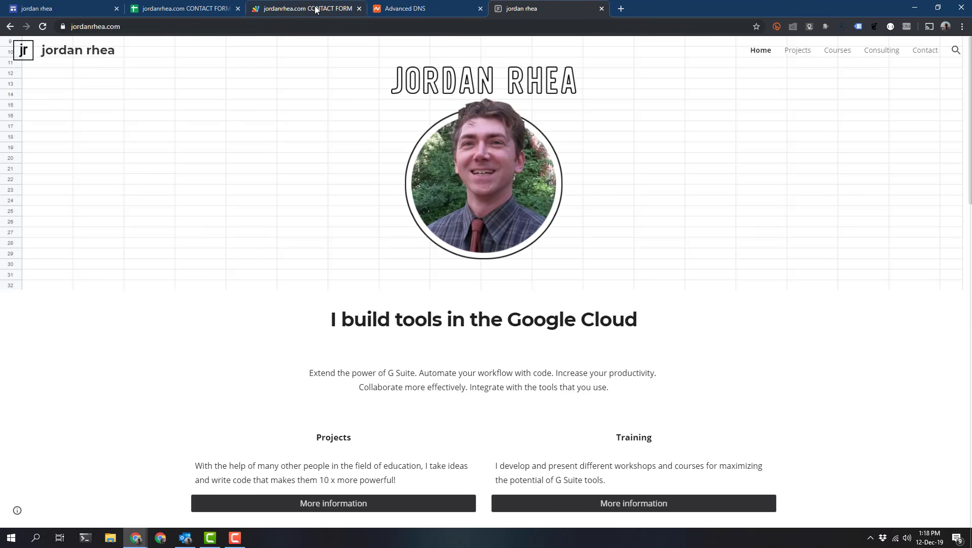
{"action": "left_click", "coordinate": [403, 9]}
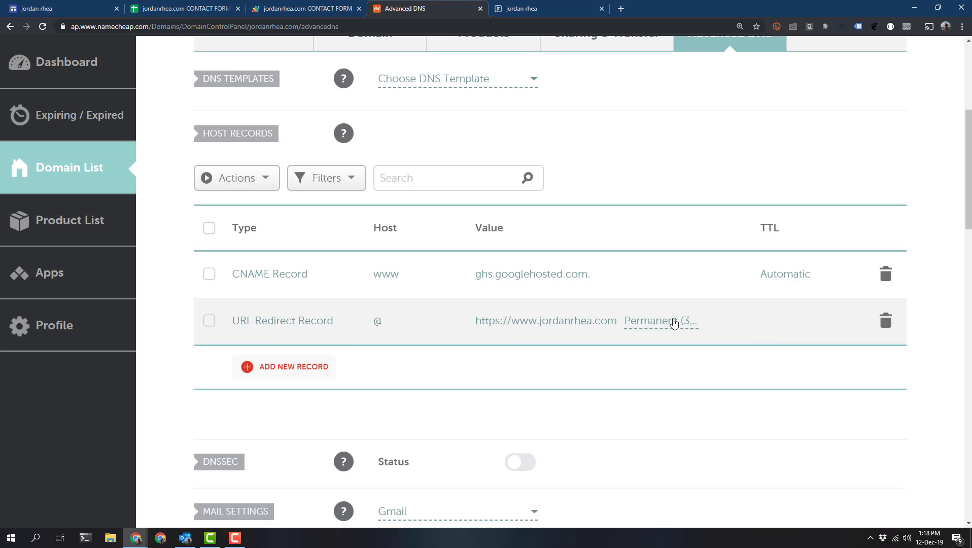
{"action": "left_click", "coordinate": [655, 329]}
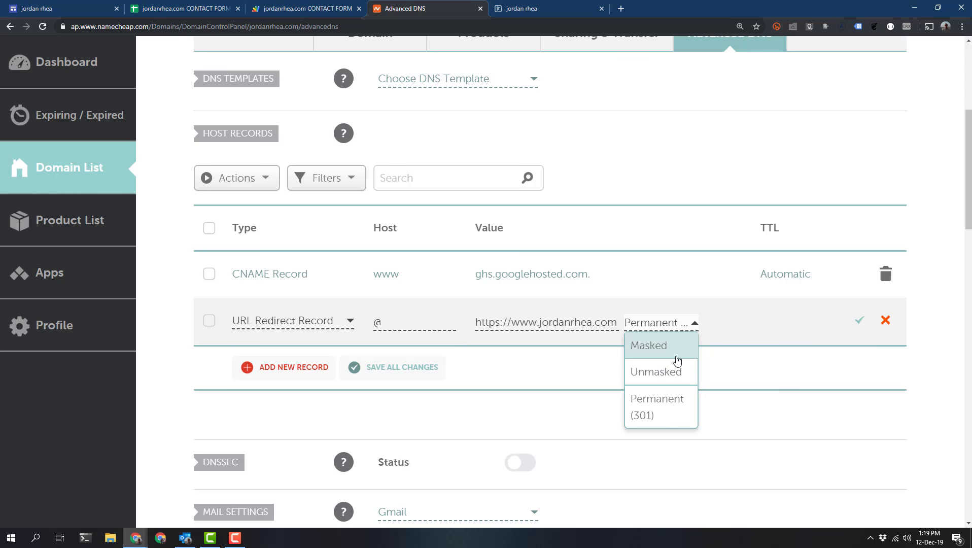
{"action": "left_click", "coordinate": [733, 349]}
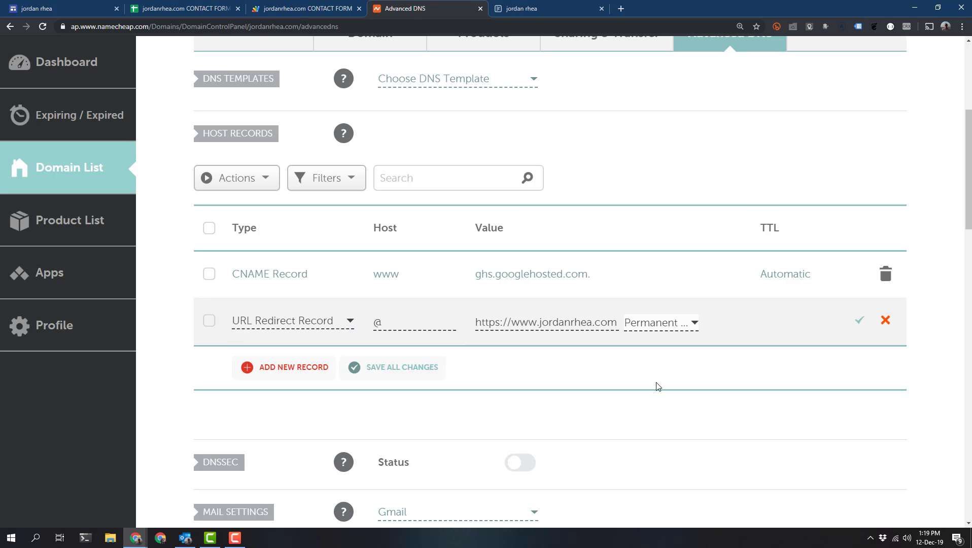
{"action": "left_click", "coordinate": [858, 320]}
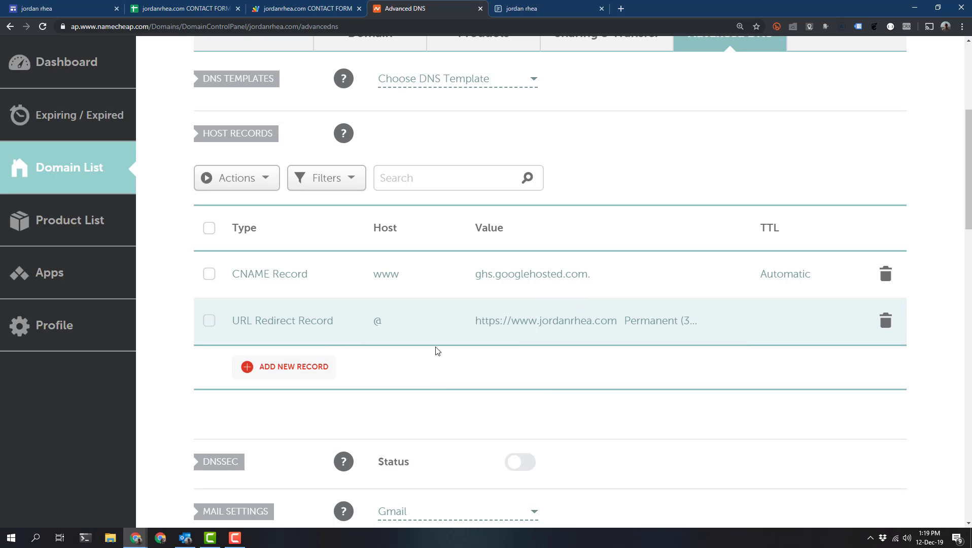
{"action": "left_click", "coordinate": [509, 5]}
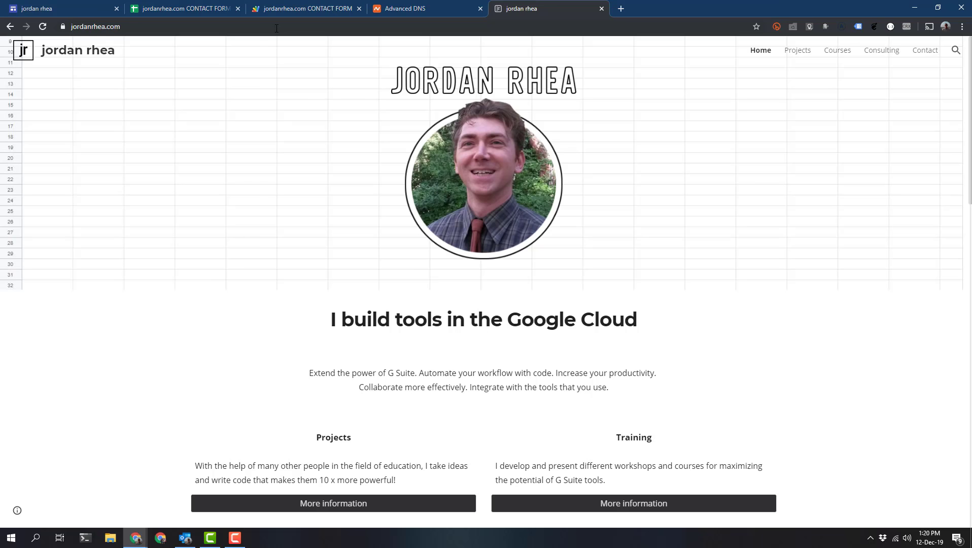
{"action": "left_click", "coordinate": [380, 12]}
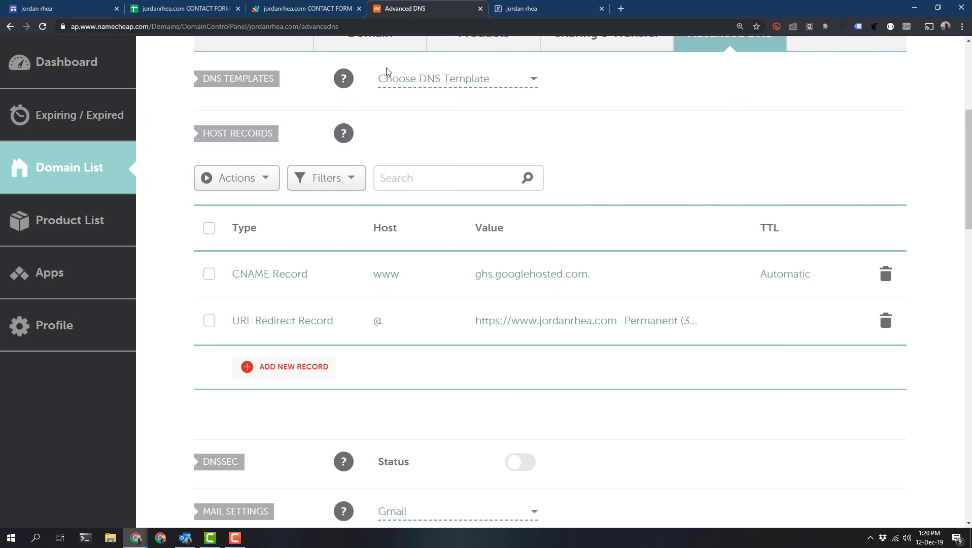
{"action": "left_click", "coordinate": [506, 8]}
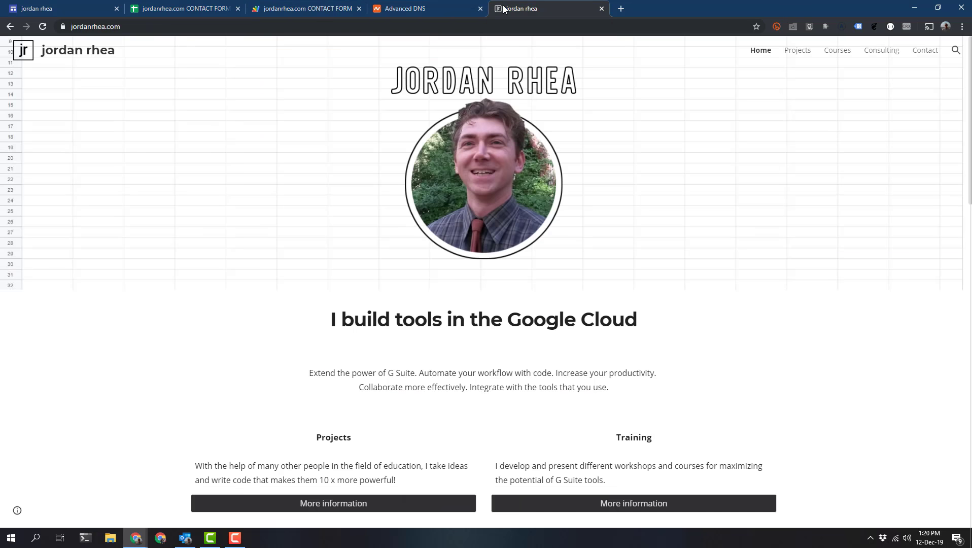
Open the Contact page and focus the form's message box.
{"action": "left_click", "coordinate": [922, 53]}
{"action": "left_click", "coordinate": [922, 52]}
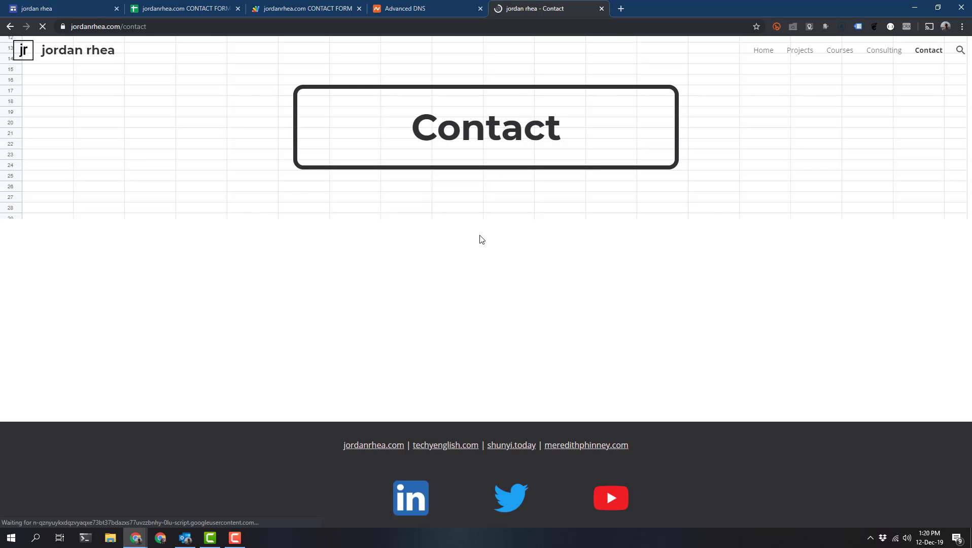
{"action": "left_click", "coordinate": [386, 247]}
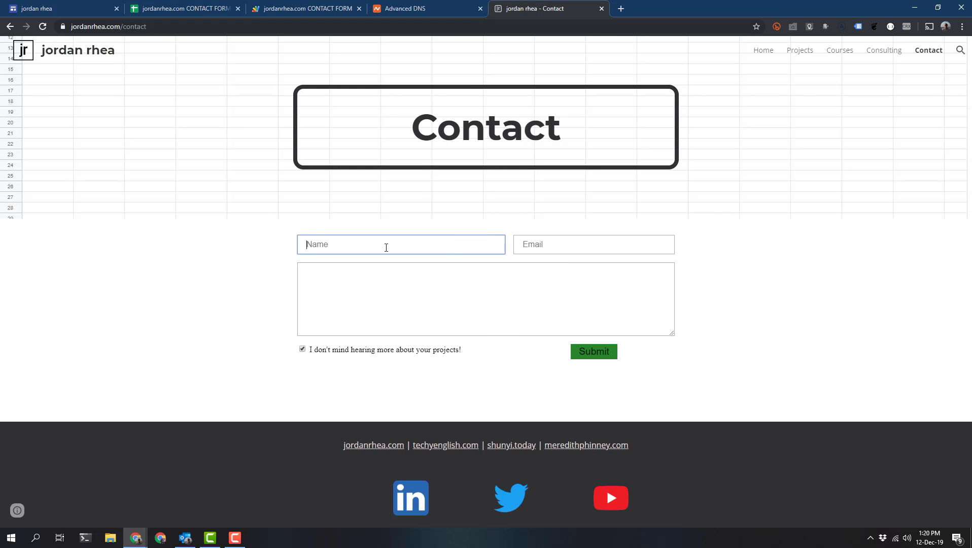
{"action": "left_click", "coordinate": [555, 243]}
{"action": "left_click", "coordinate": [464, 291]}
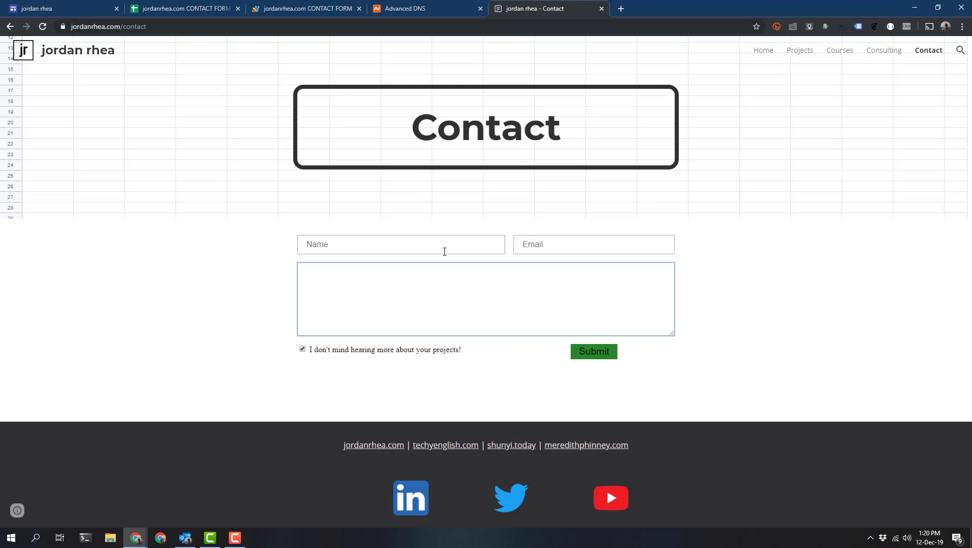
Cycle focus through the contact form's Name, Email and message fields.
{"action": "left_click", "coordinate": [447, 249]}
{"action": "left_click", "coordinate": [553, 246]}
{"action": "left_click", "coordinate": [413, 276]}
{"action": "left_click", "coordinate": [457, 249]}
{"action": "left_click", "coordinate": [520, 246]}
{"action": "left_click", "coordinate": [456, 287]}
{"action": "left_click", "coordinate": [441, 243]}
{"action": "left_click", "coordinate": [459, 280]}
{"action": "left_click", "coordinate": [559, 241]}
{"action": "left_click", "coordinate": [471, 242]}
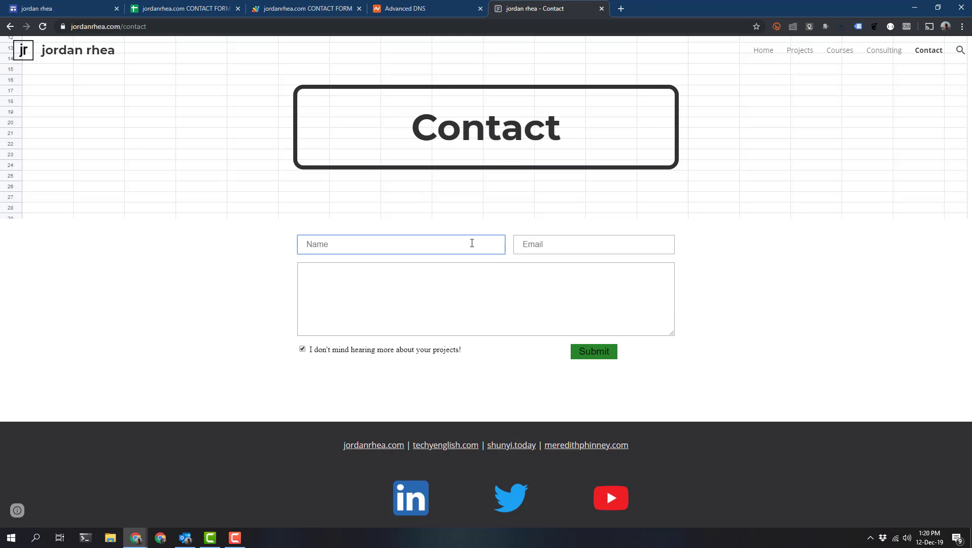